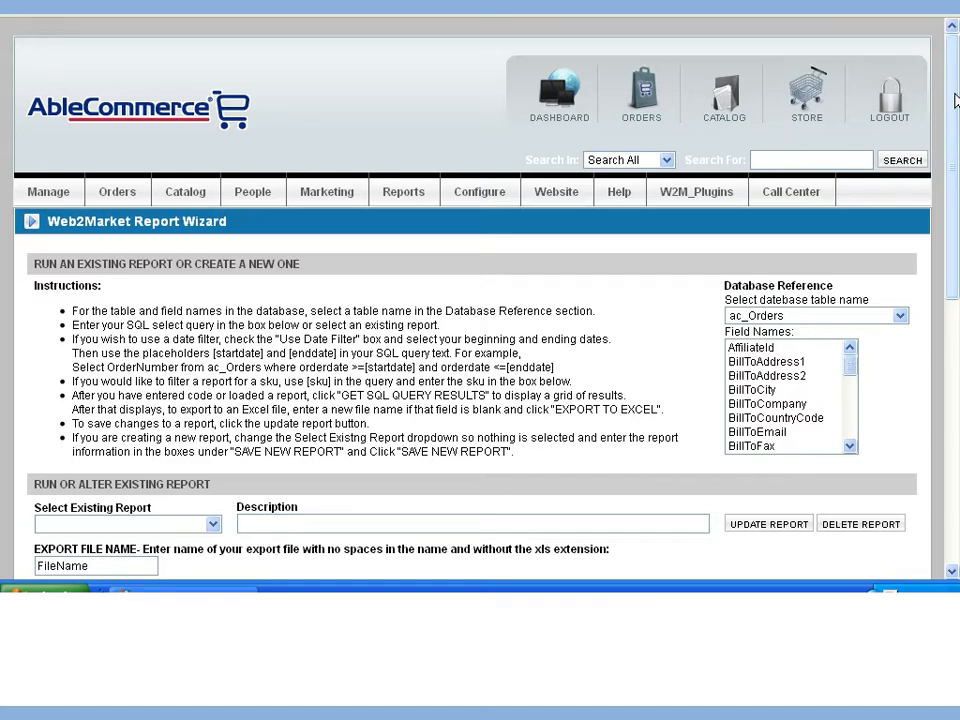
# Load the existing report veneziane and review its SQL query text.
pyautogui.moveTo(955, 100); pyautogui.dragTo(955, 265)
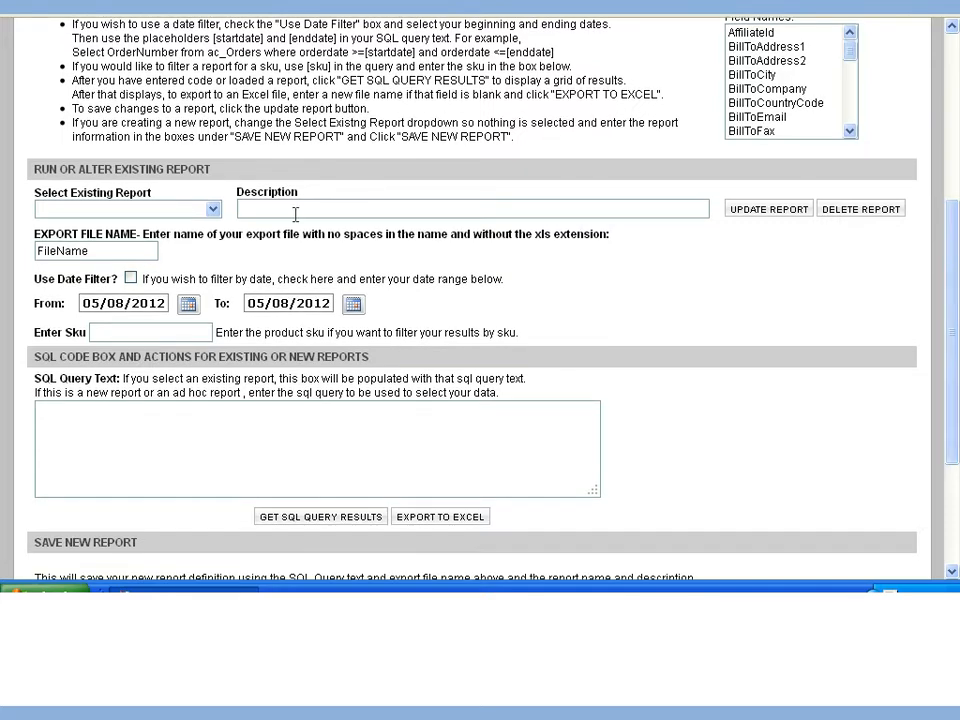
pyautogui.click(213, 210)
pyautogui.click(219, 215)
pyautogui.click(210, 210)
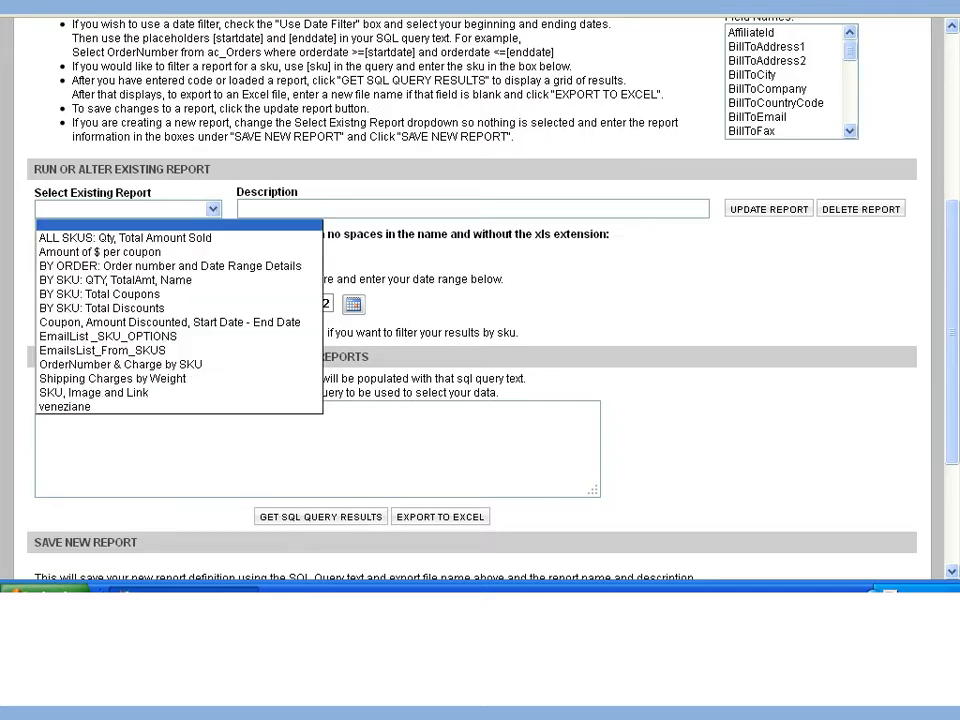
pyautogui.click(188, 408)
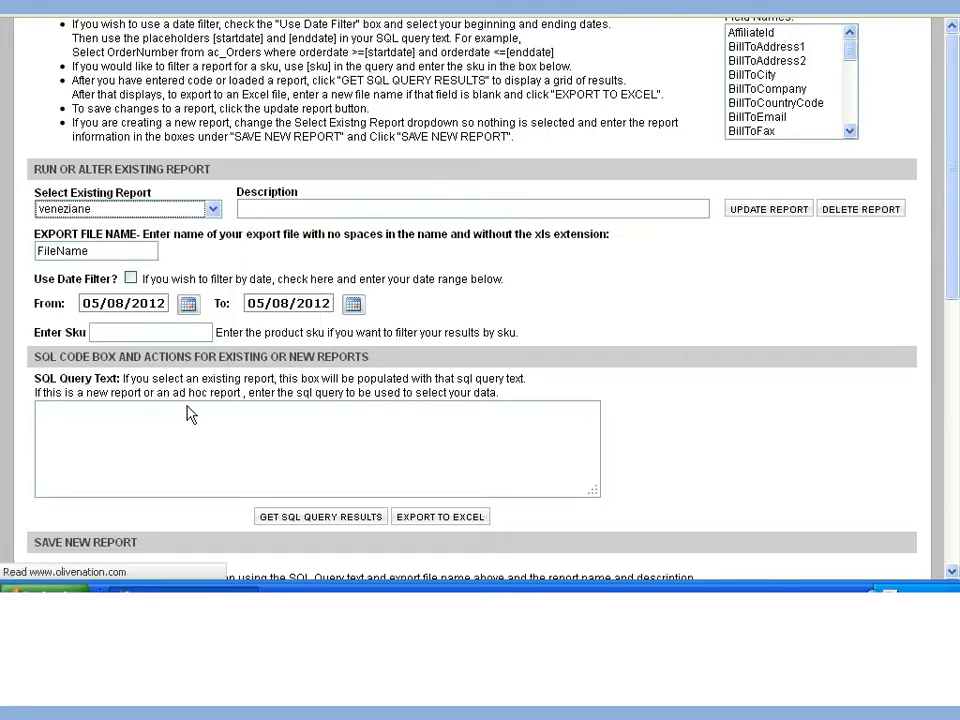
pyautogui.scroll(-4, 957, 122)
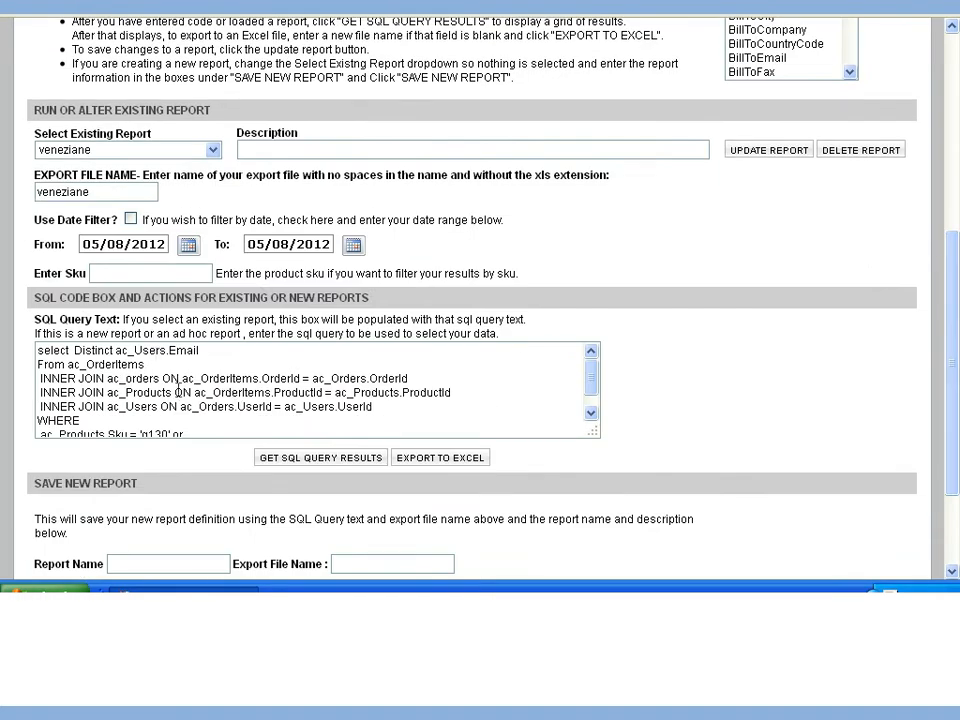
pyautogui.moveTo(43, 350); pyautogui.dragTo(228, 431)
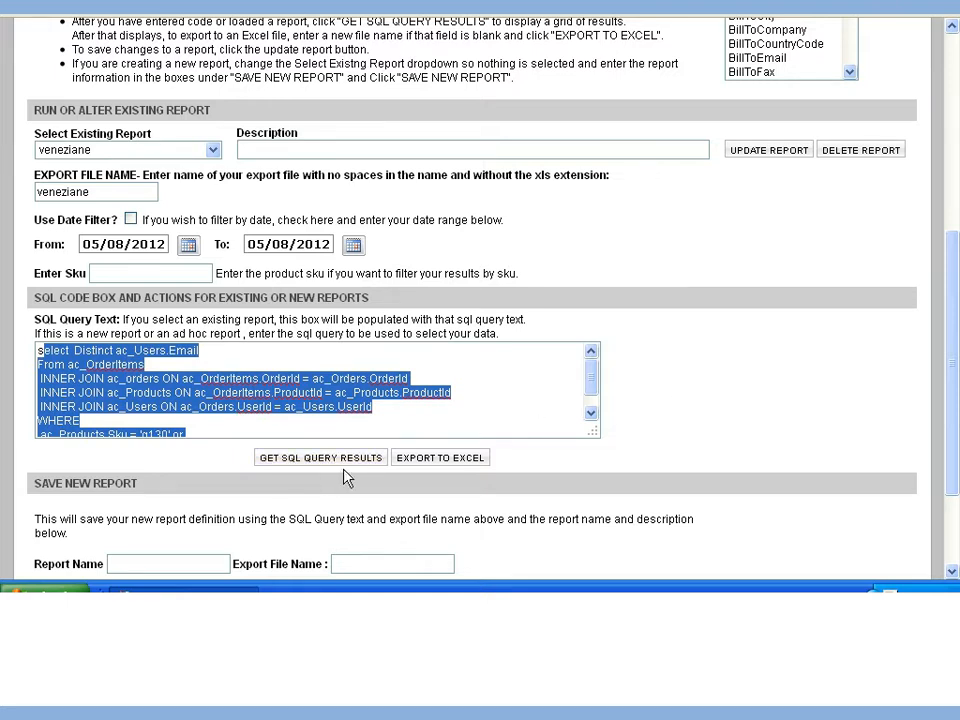
pyautogui.scroll(-3, 463, 456)
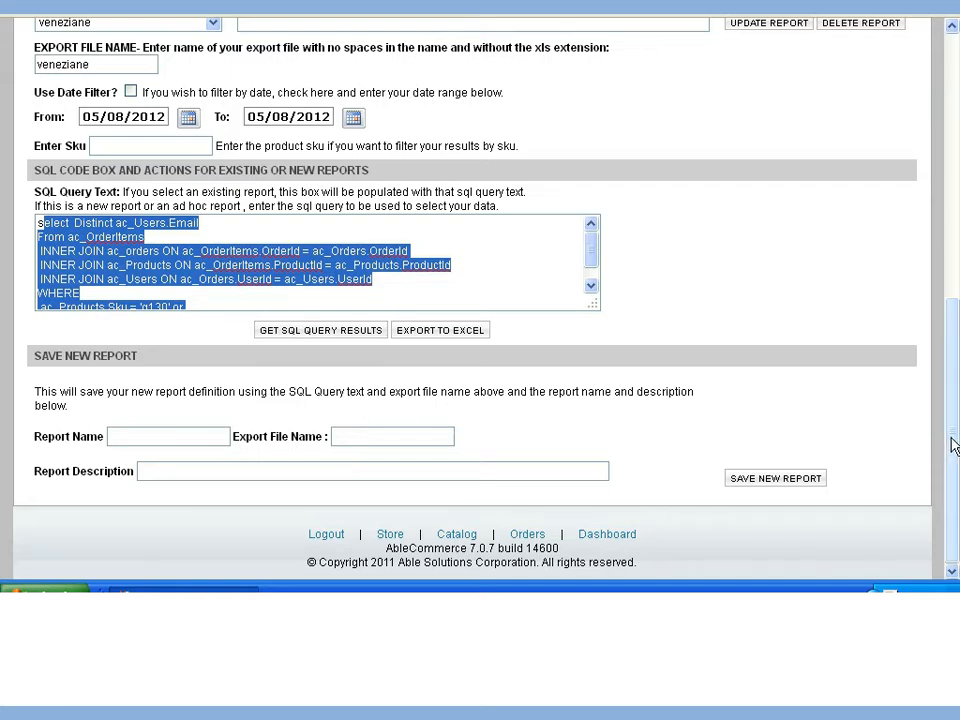
# Reopen the Web2Market Report Wizard to start from a blank report form.
pyautogui.click(957, 53)
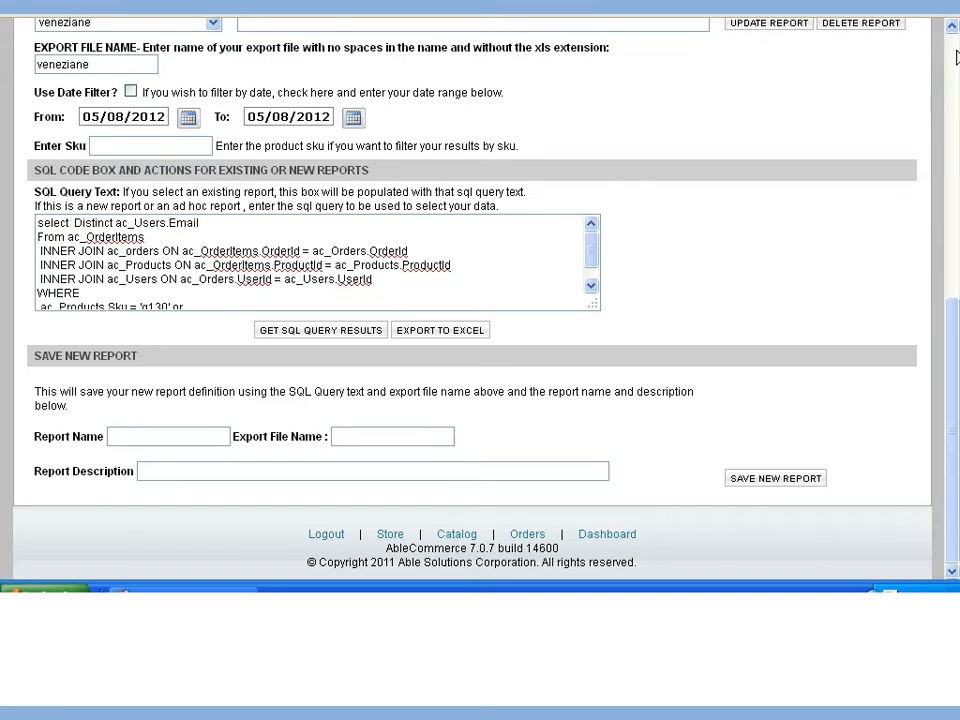
pyautogui.click(955, 57)
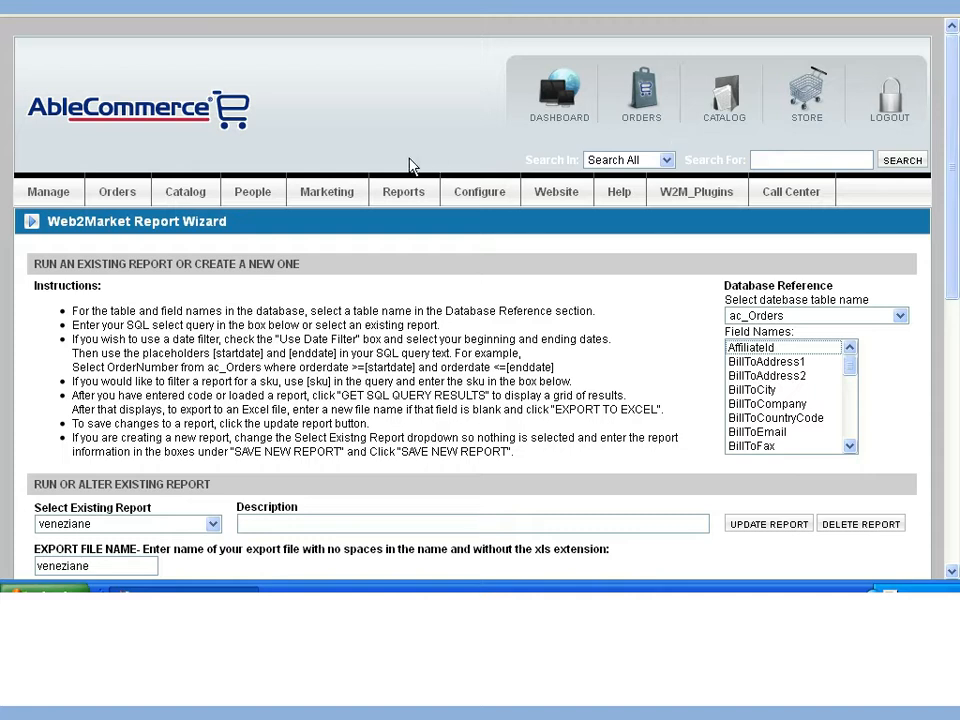
pyautogui.moveTo(392, 199)
pyautogui.moveTo(416, 219)
pyautogui.click(500, 217)
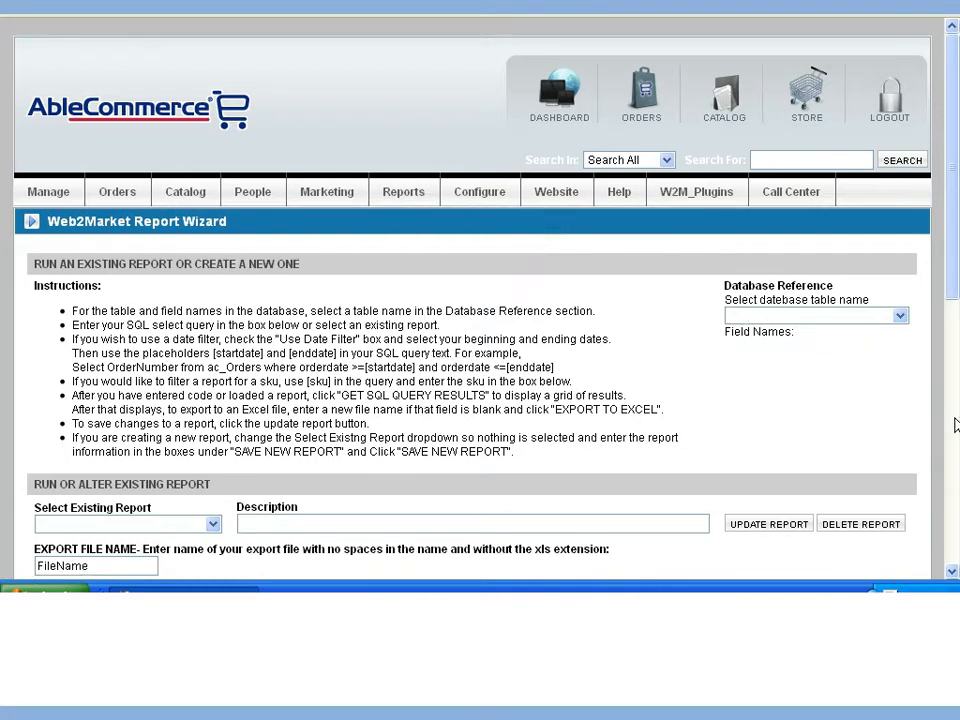
# Enter "Select * From ac_Orders" as the first line of the SQL query text and start a second line.
pyautogui.click(955, 427)
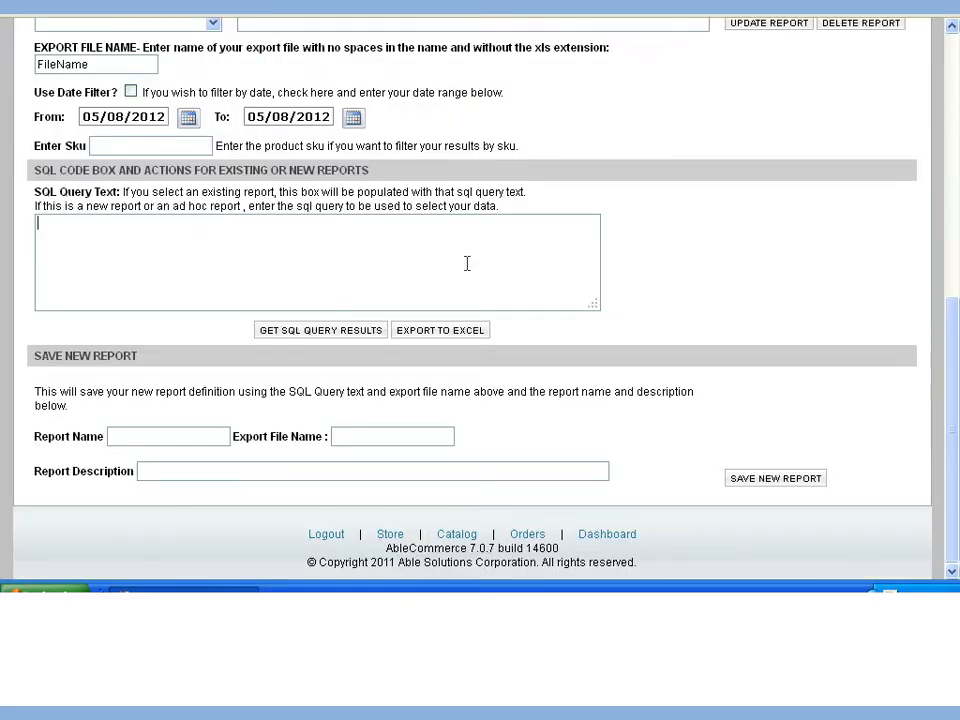
pyautogui.write('Select *')
pyautogui.press('BackSpace')
pyautogui.write('From ac_')
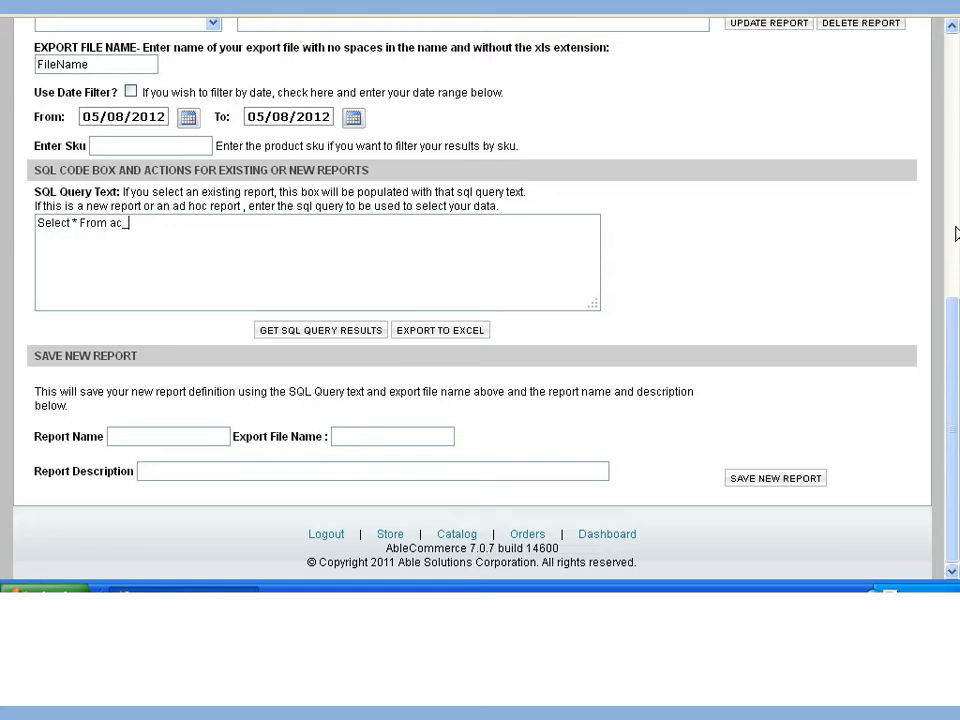
pyautogui.write('Orders')
pyautogui.press('Return')
pyautogui.press('Return')
# Begin a Where clause on the BilltoPostalCode field in the query's second line.
pyautogui.write('Where Billto')
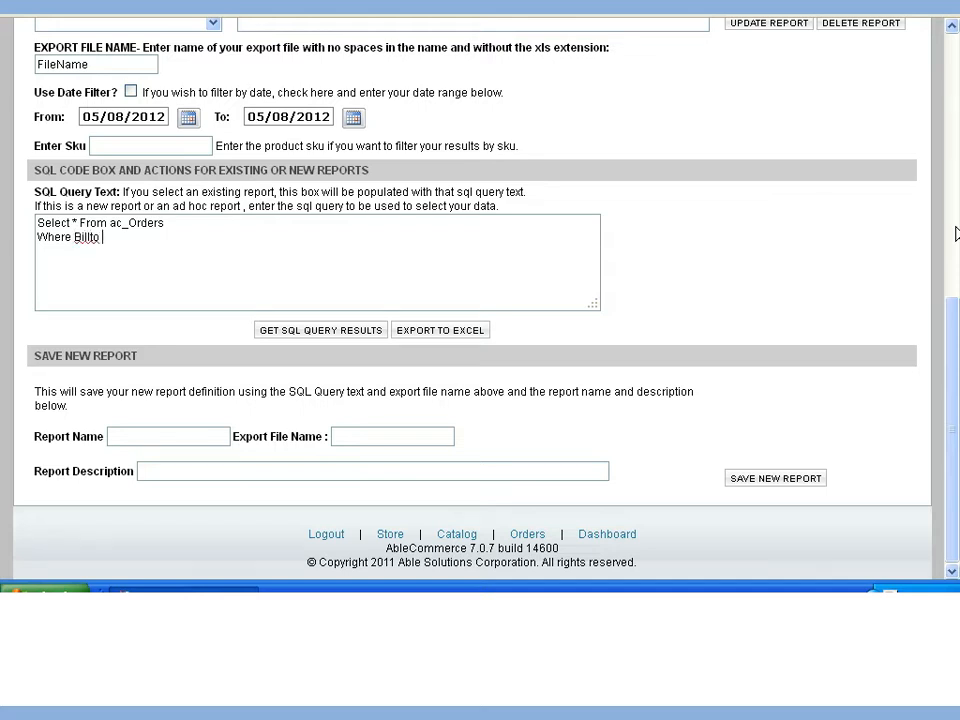
pyautogui.press('BackSpace')
pyautogui.write('PostalCode f')
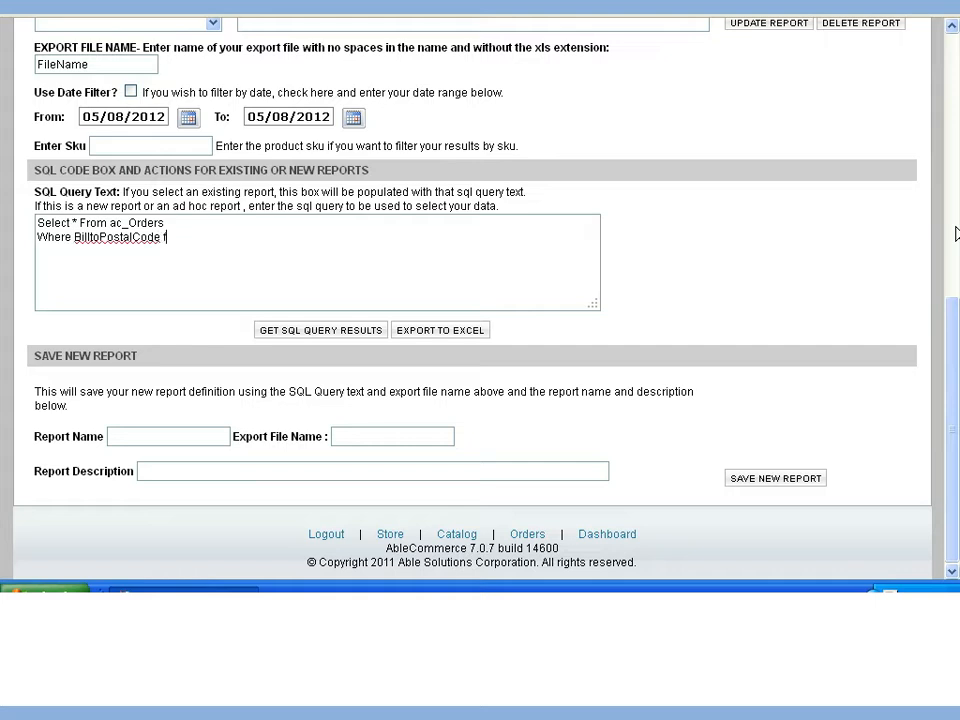
pyautogui.press('BackSpace')
pyautogui.press('BackSpace')
# Complete the postal code condition with the range between '60601' and '60659'.
pyautogui.write('betw')
pyautogui.press('BackSpace')
pyautogui.press('BackSpace')
pyautogui.write("tween '60601' and ")
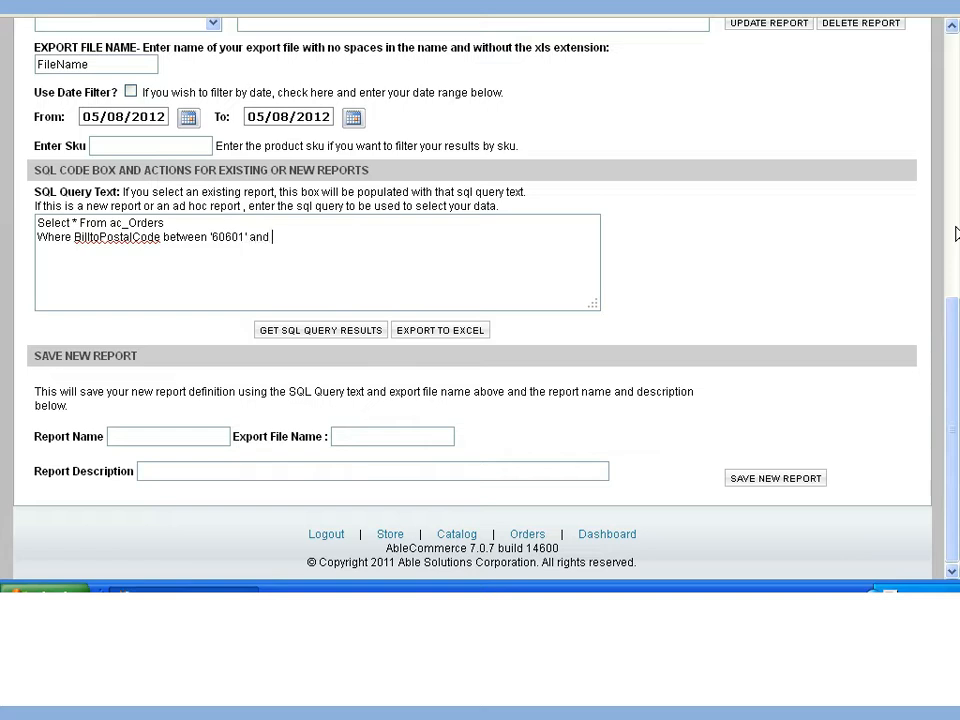
pyautogui.write("'60659'")
# Run the SQL query and look through the returned orders from first to last.
pyautogui.click(321, 332)
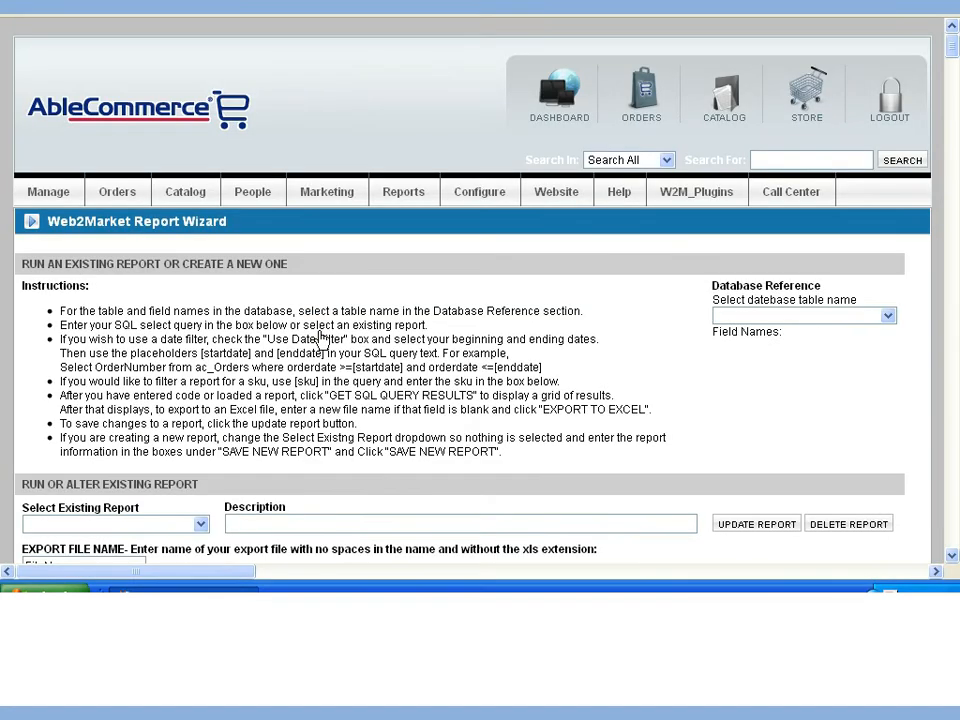
pyautogui.moveTo(952, 48); pyautogui.dragTo(956, 86)
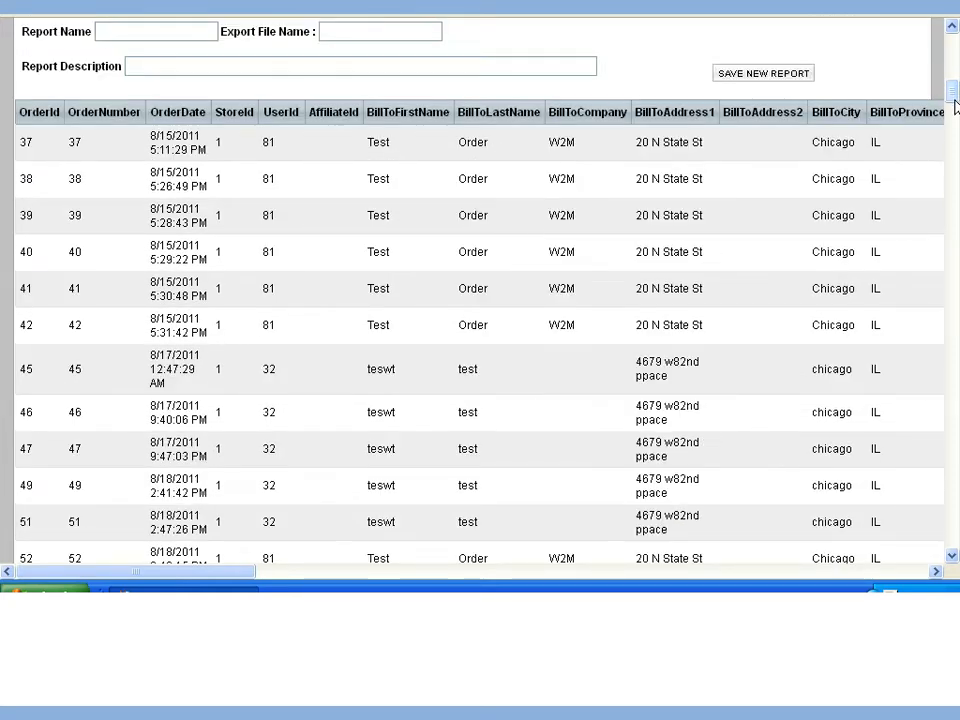
pyautogui.moveTo(951, 86); pyautogui.dragTo(955, 535)
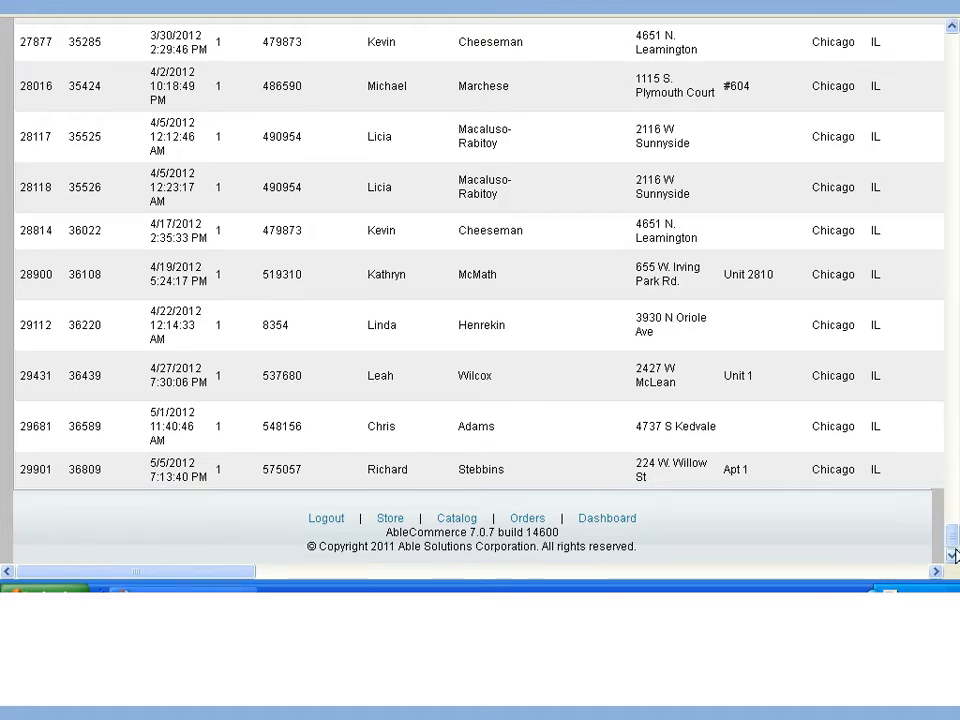
pyautogui.moveTo(953, 537); pyautogui.dragTo(957, 90)
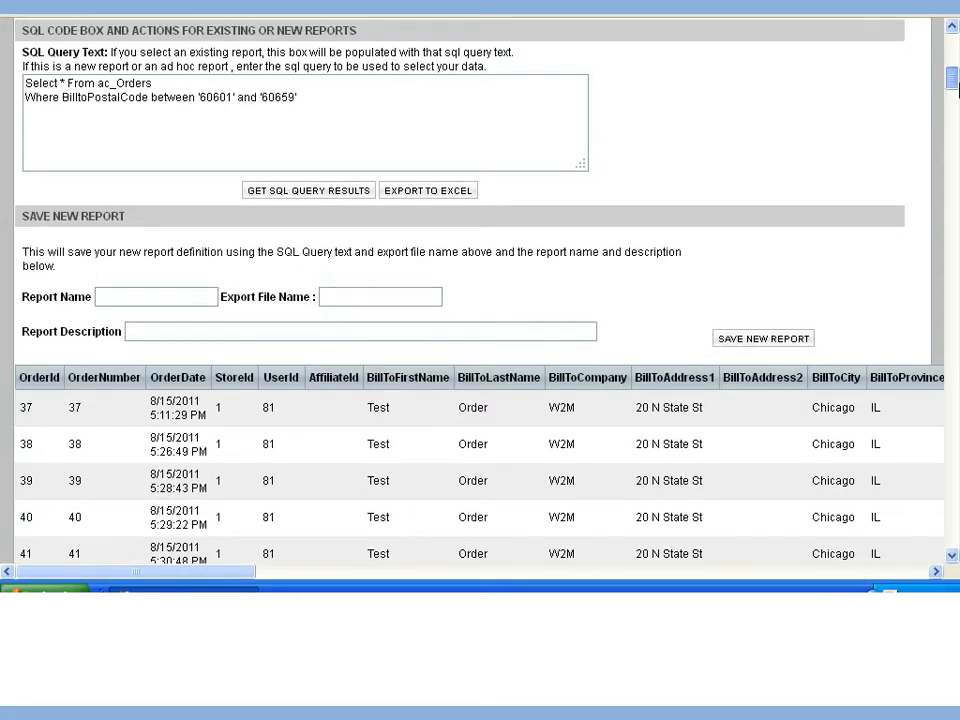
# Save the query as a new report named Chicago Orders with the description "All orders in the city of Chicago".
pyautogui.click(160, 295)
pyautogui.write('Chicago ')
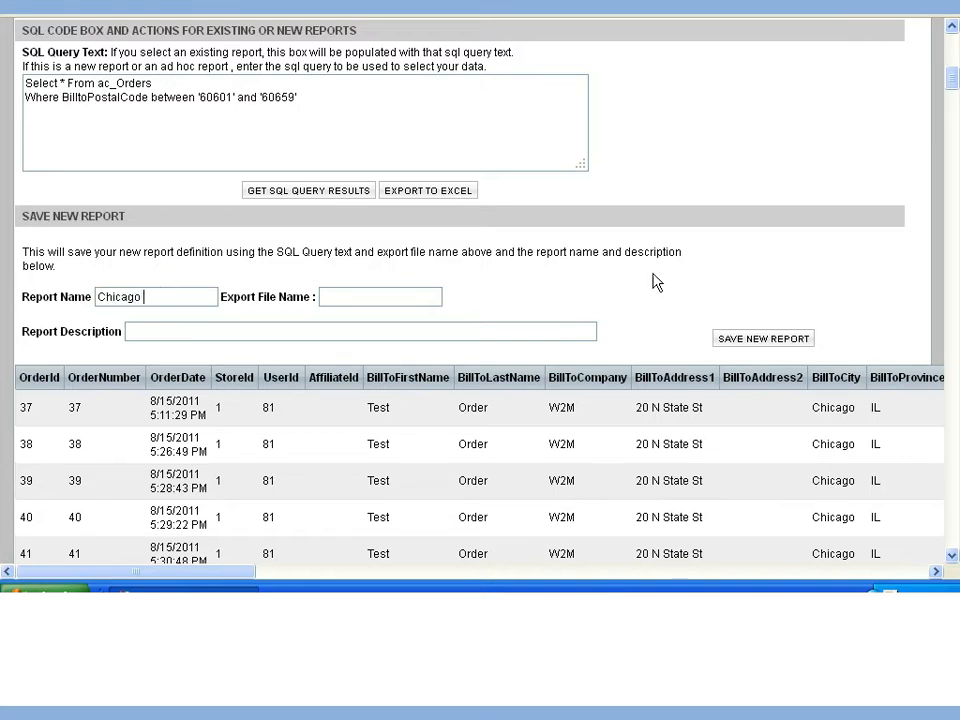
pyautogui.write('Orders')
pyautogui.press('Tab')
pyautogui.write('All orders in the ')
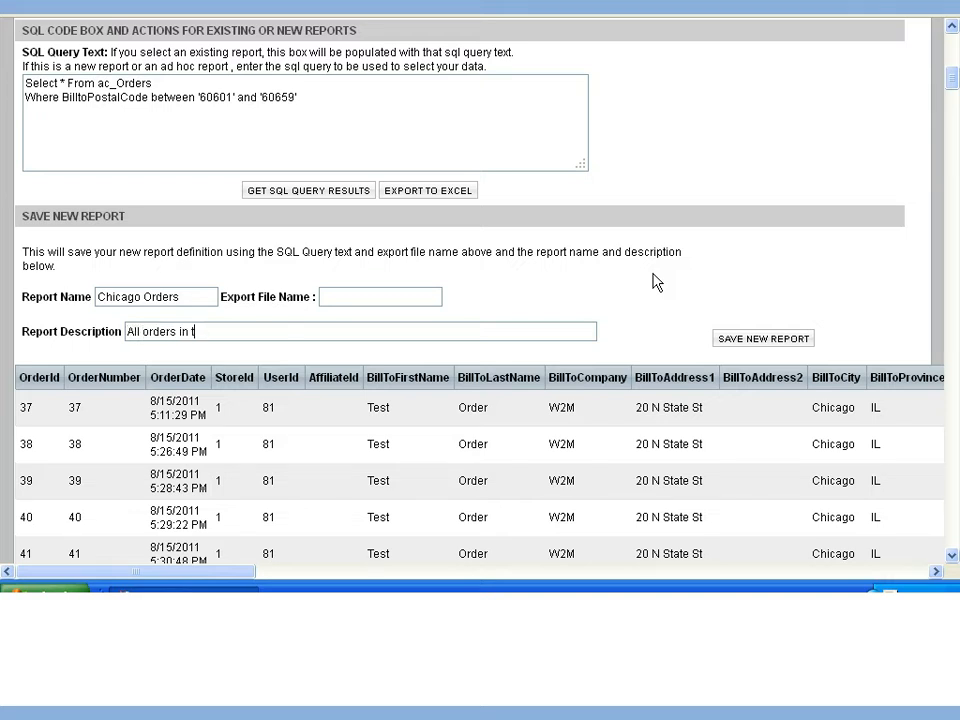
pyautogui.write('city of Chicago')
pyautogui.click(760, 343)
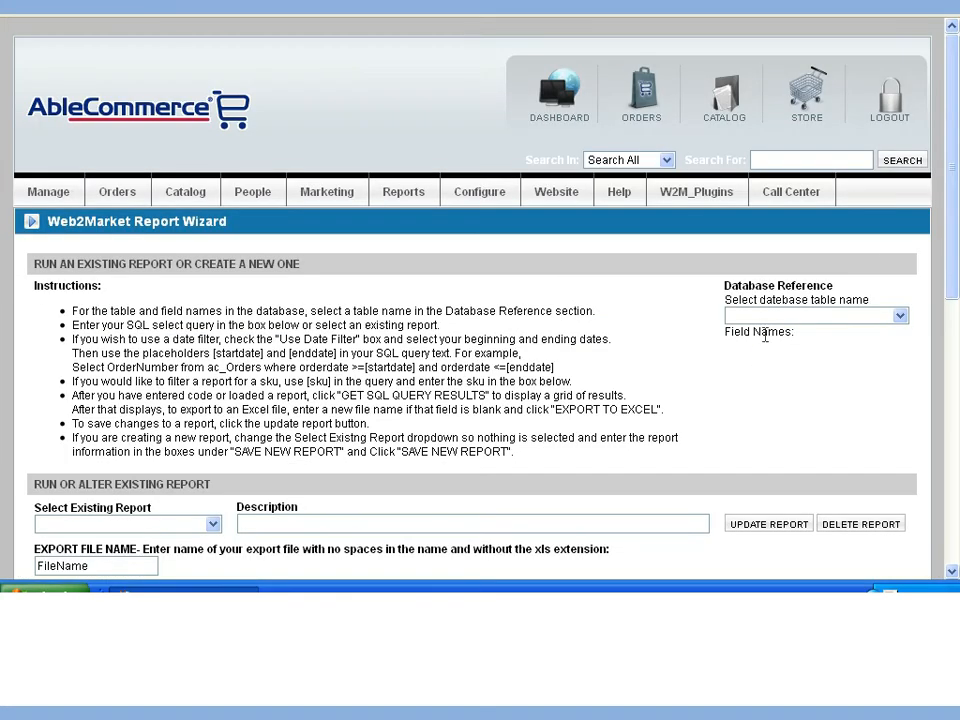
# Try to load the saved Chicago Orders report from the existing reports.
pyautogui.scroll(-3, 700, 300)
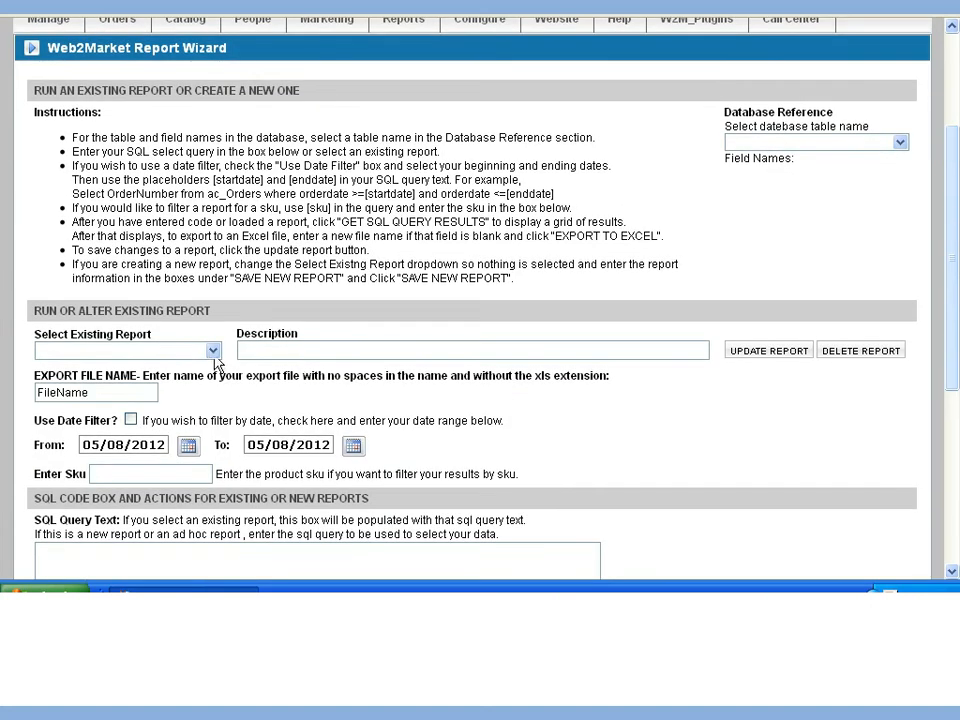
pyautogui.click(213, 351)
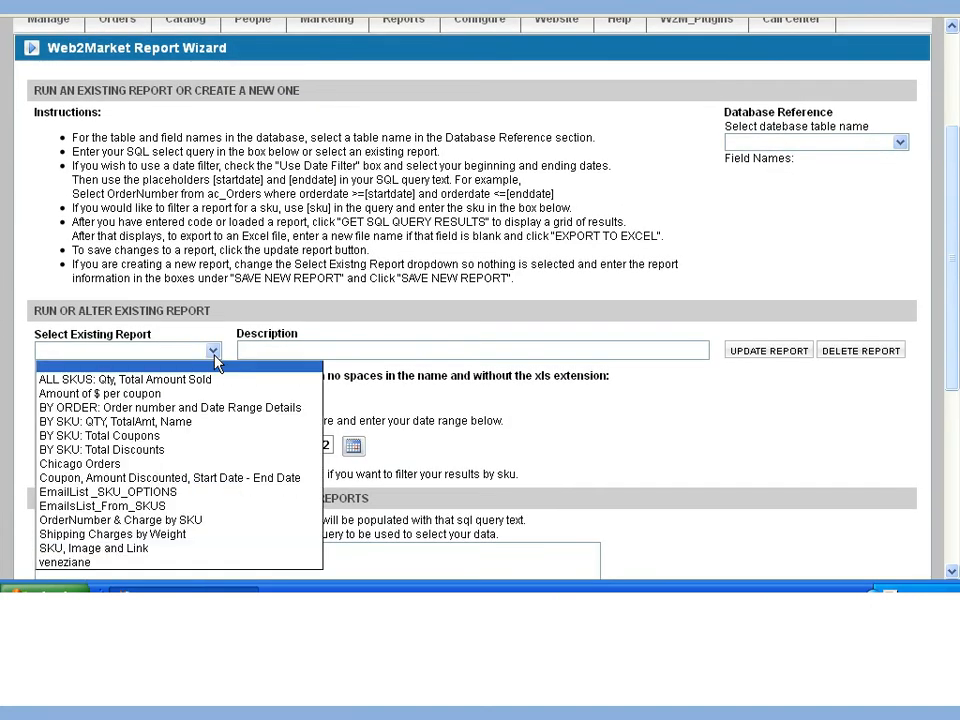
pyautogui.click(185, 464)
pyautogui.scroll(-5, 546, 428)
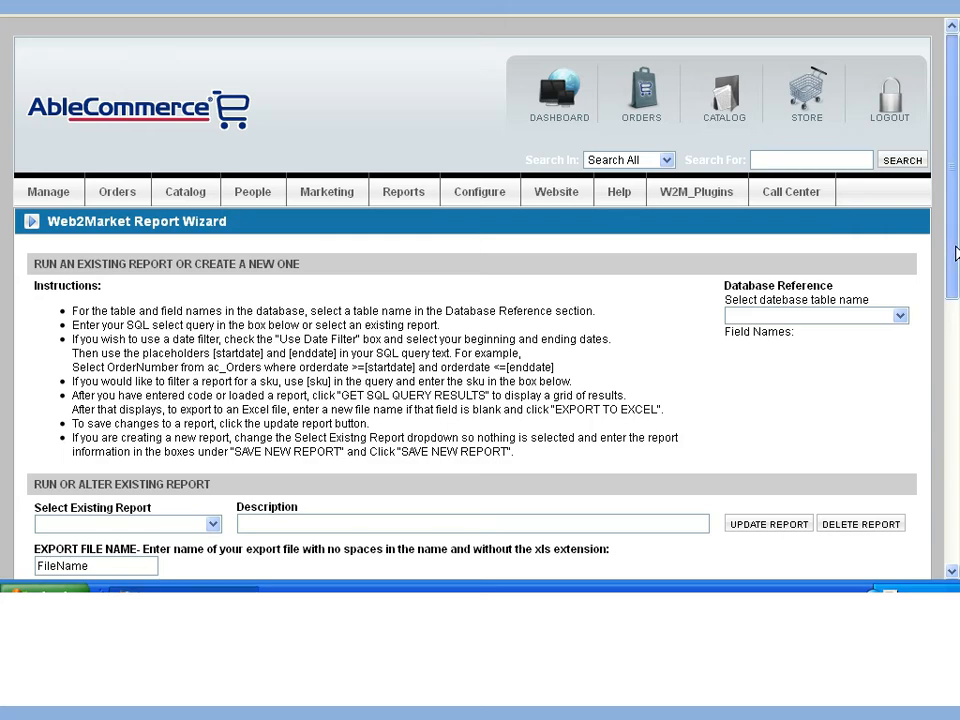
# Load the existing report Chicago Orders and get its SQL query results.
pyautogui.scroll(-5, 955, 253)
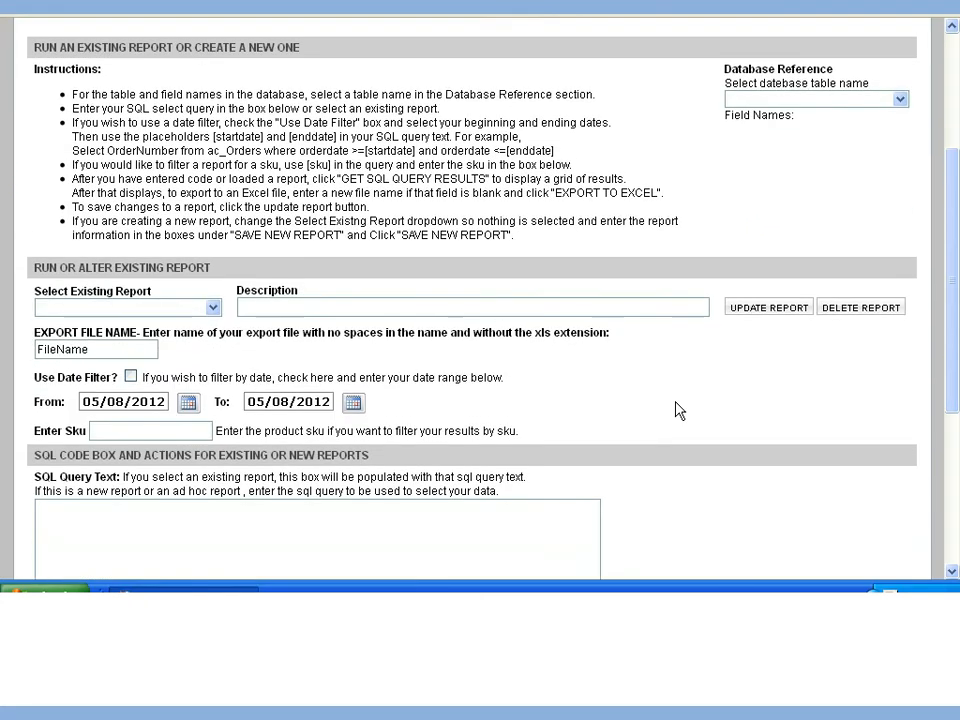
pyautogui.click(211, 309)
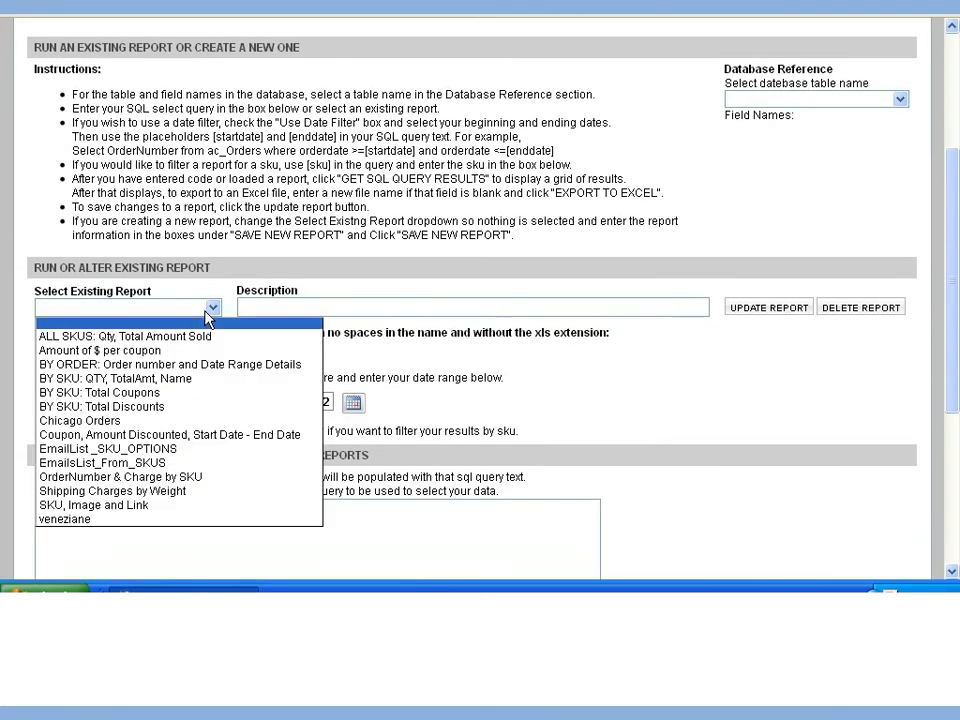
pyautogui.click(185, 424)
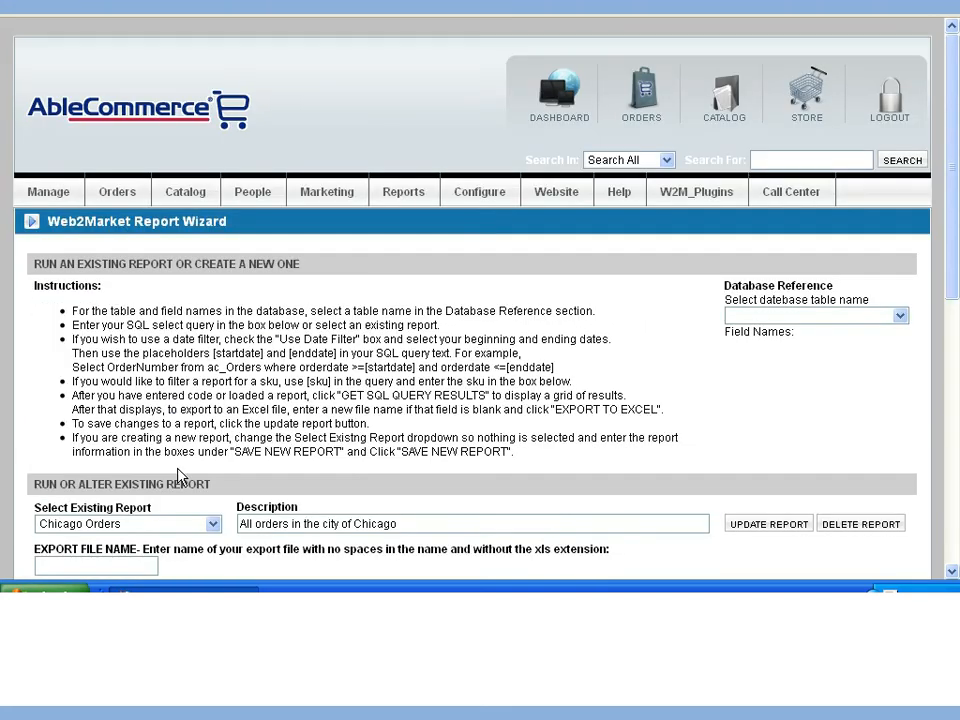
pyautogui.scroll(-5, 683, 320)
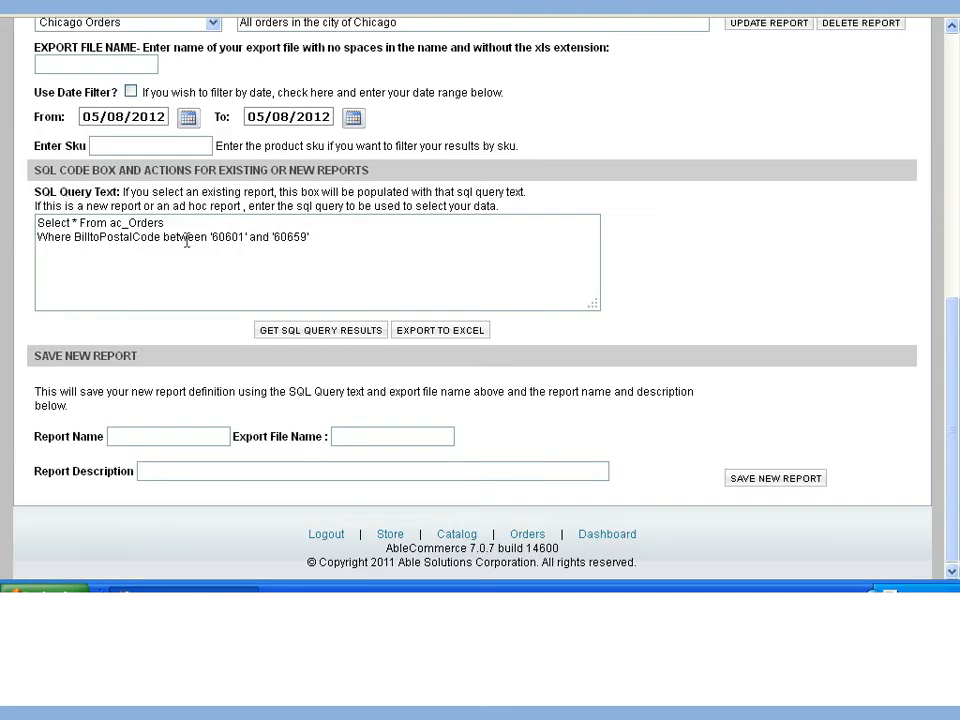
pyautogui.click(345, 335)
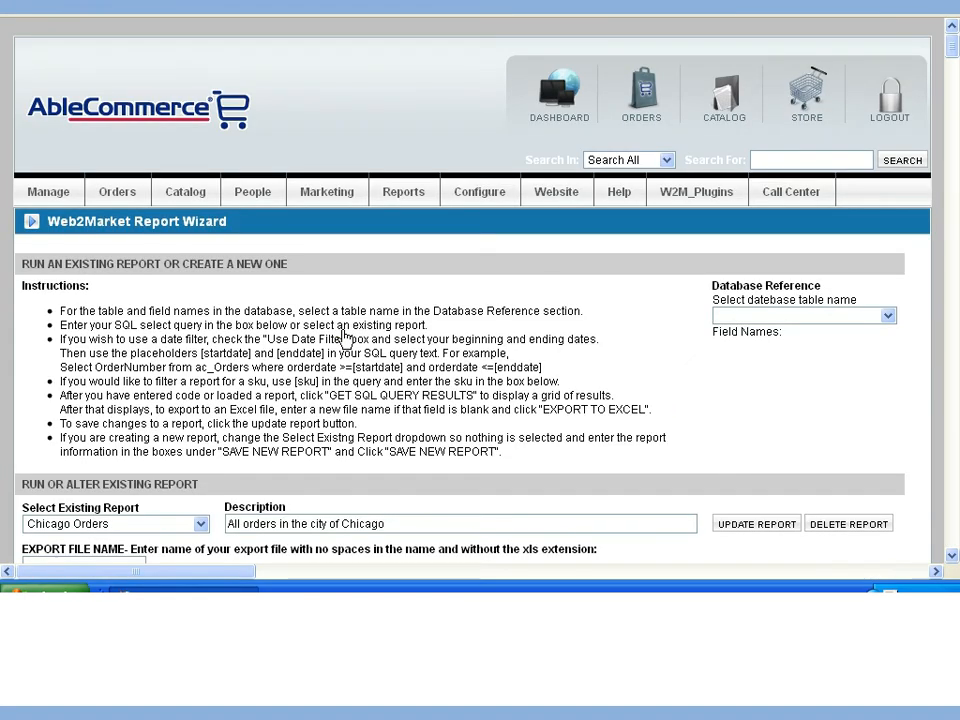
# Set the export file name to ChicagoOrders and export the report to Excel.
pyautogui.scroll(-5, 955, 357)
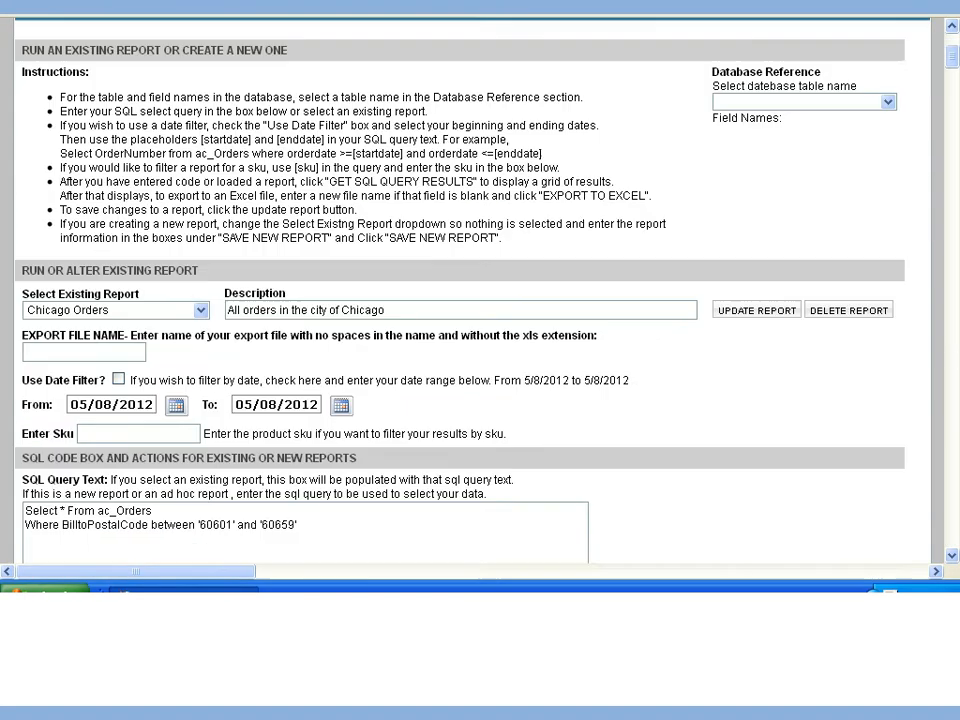
pyautogui.click(74, 248)
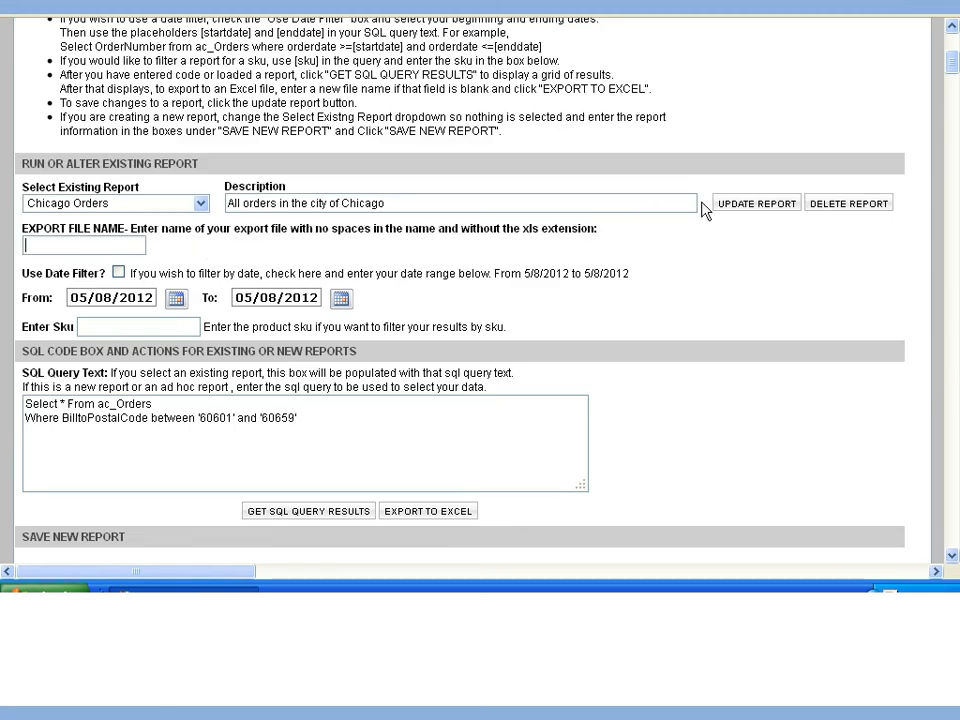
pyautogui.write('ChicagoOrd')
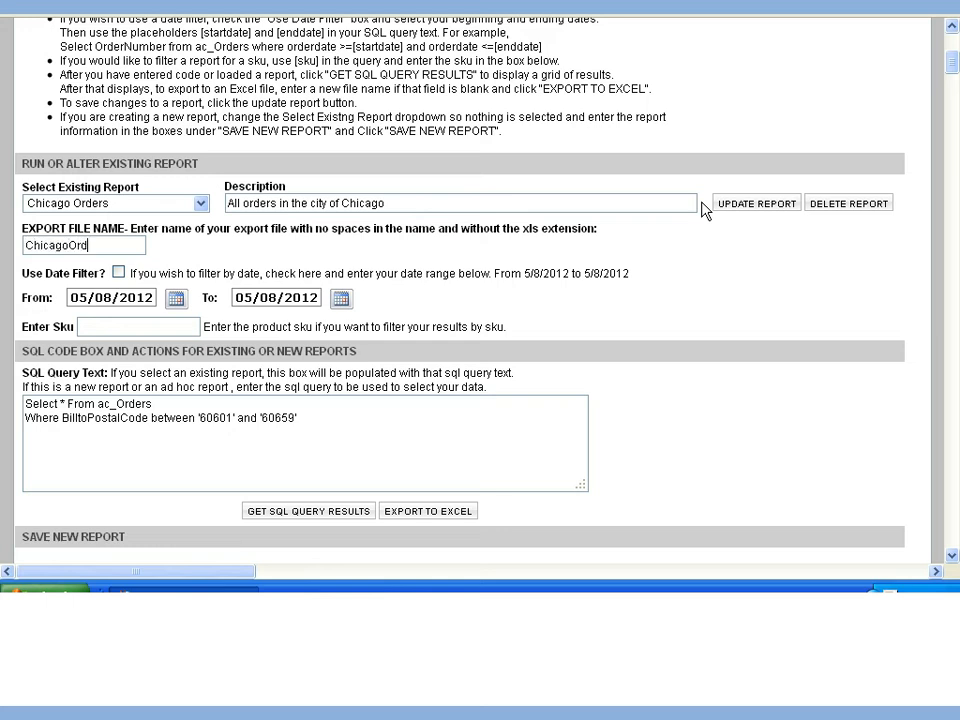
pyautogui.write('ers')
pyautogui.click(428, 518)
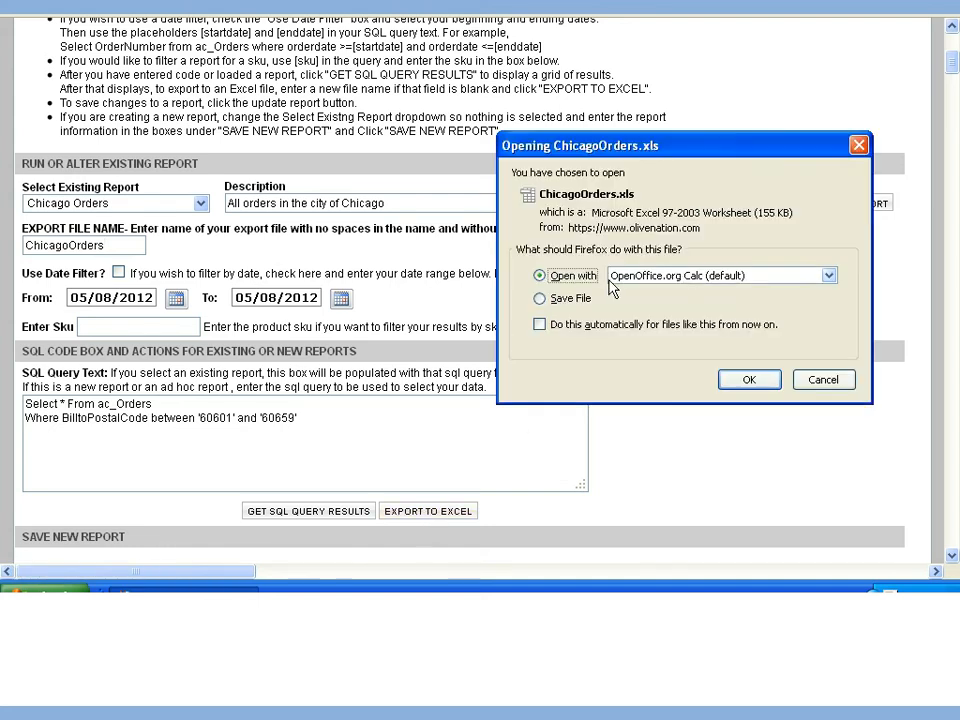
# Open the exported ChicagoOrders.xls in OpenOffice.org Calc with the automatic import language and look through its order rows.
pyautogui.click(752, 381)
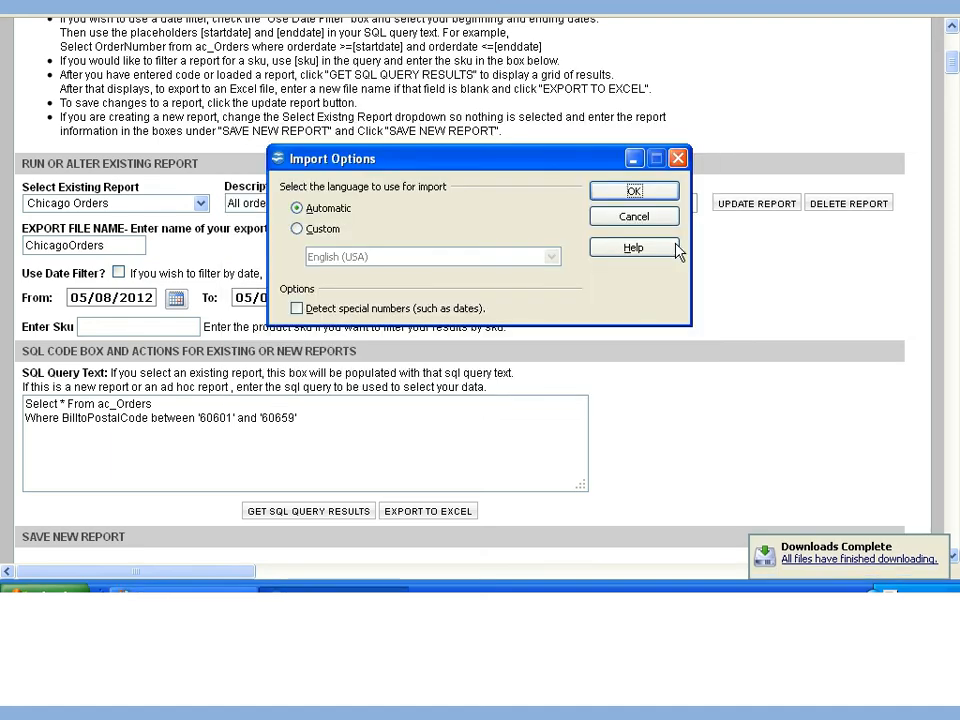
pyautogui.click(631, 189)
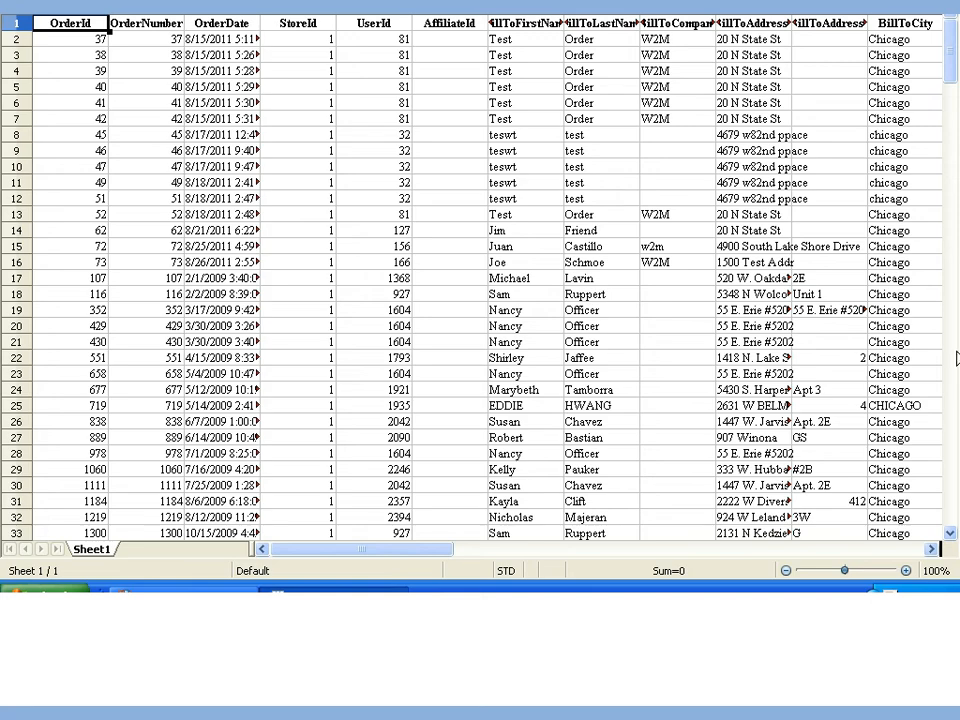
pyautogui.scroll(-20, 717, 276)
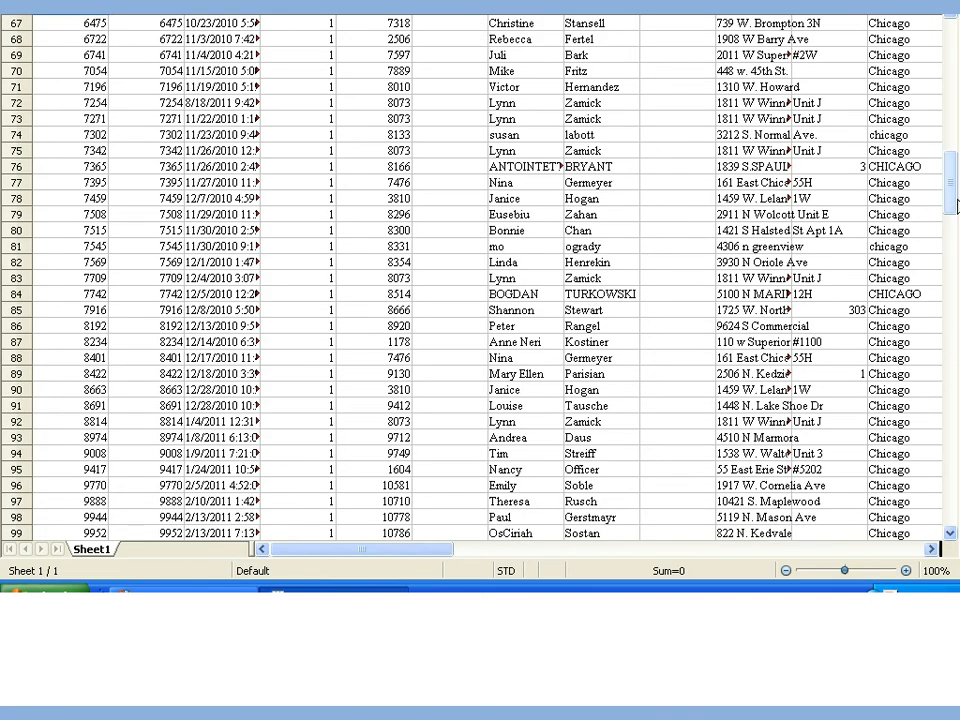
pyautogui.moveTo(952, 190); pyautogui.dragTo(957, 66)
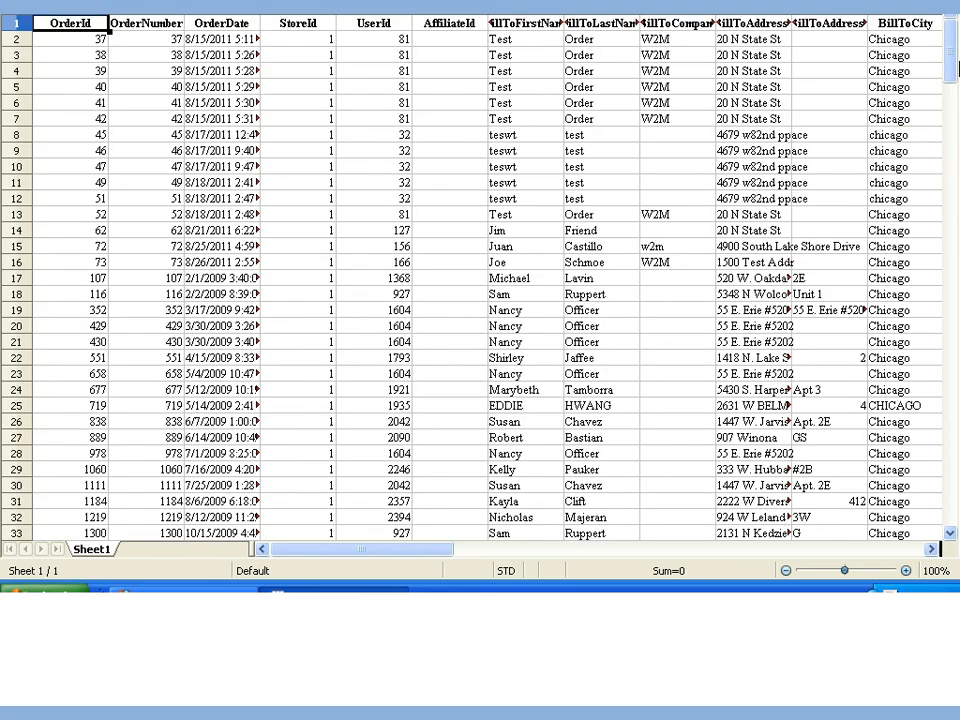